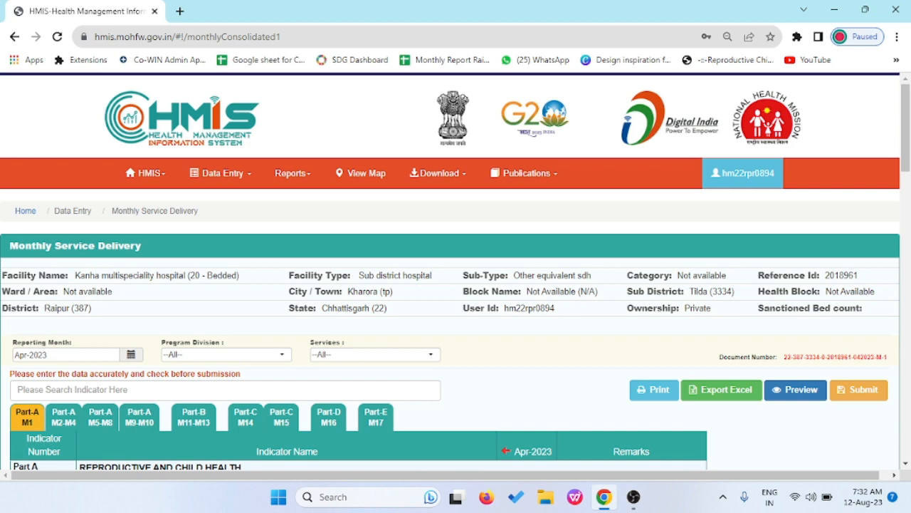
# Step: Examine the new ANC registration and footfall indicators 1.1 to 1.1.2 in Part-A M1 for Apr-2023
pyautogui.scroll(-2, 456, 320)
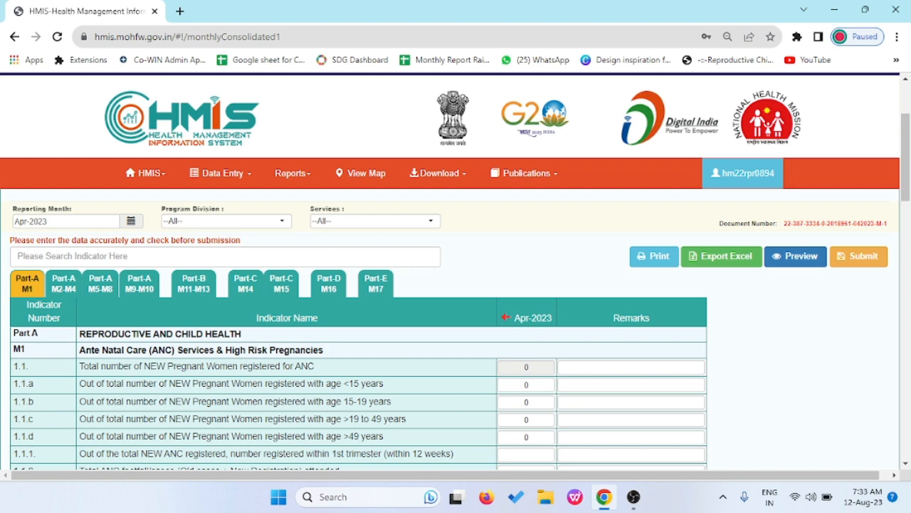
pyautogui.scroll(-2, 456, 328)
pyautogui.scroll(1, 455, 327)
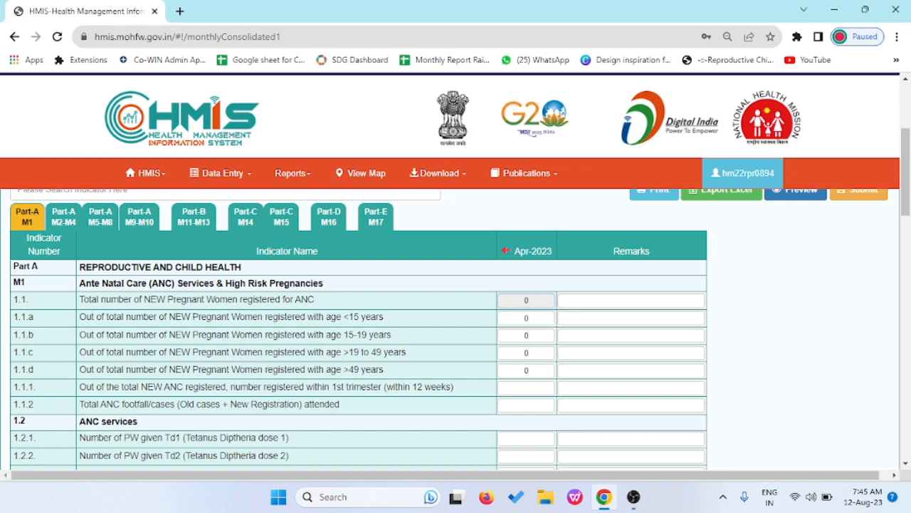
pyautogui.click(526, 388)
pyautogui.click(527, 405)
pyautogui.scroll(-1, 456, 328)
pyautogui.scroll(-1, 455, 327)
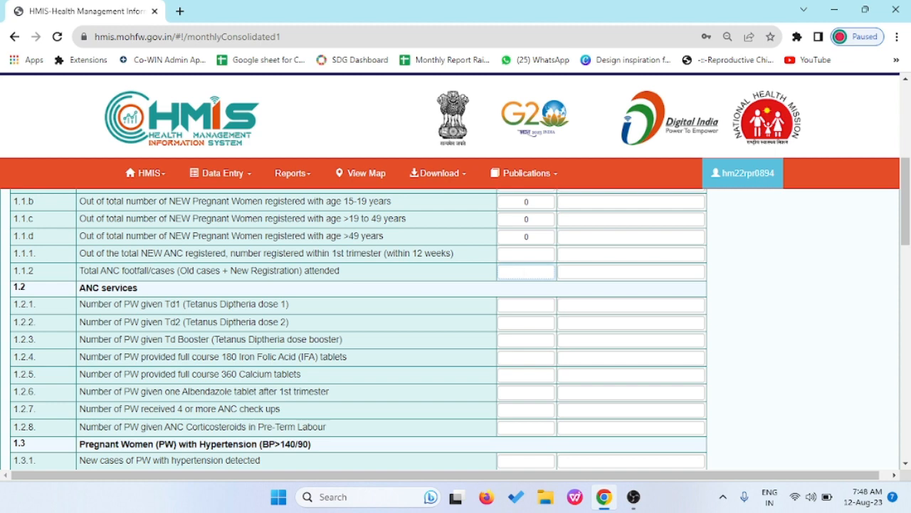
# Step: Examine the ANC services indicators under 1.2, including the Td2, Td Booster and 180 IFA tablet entries
pyautogui.click(527, 323)
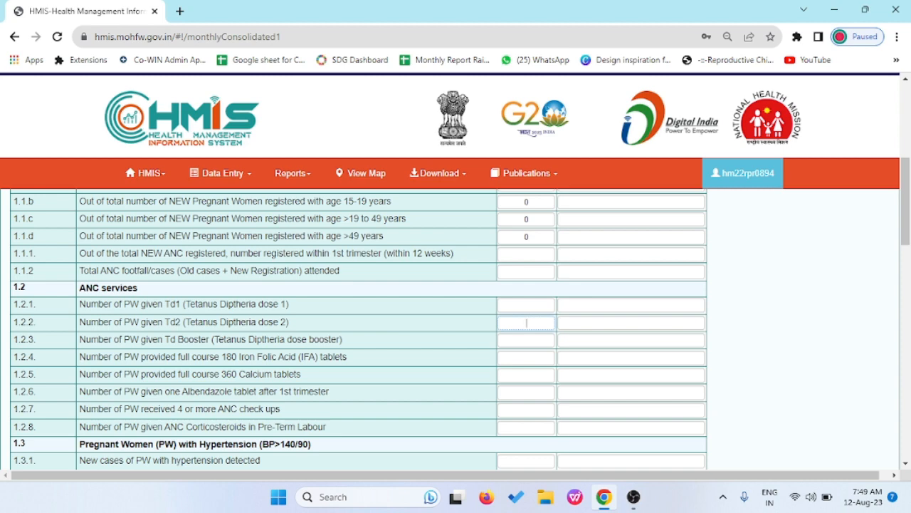
pyautogui.click(526, 340)
pyautogui.click(526, 358)
pyautogui.scroll(-1, 455, 328)
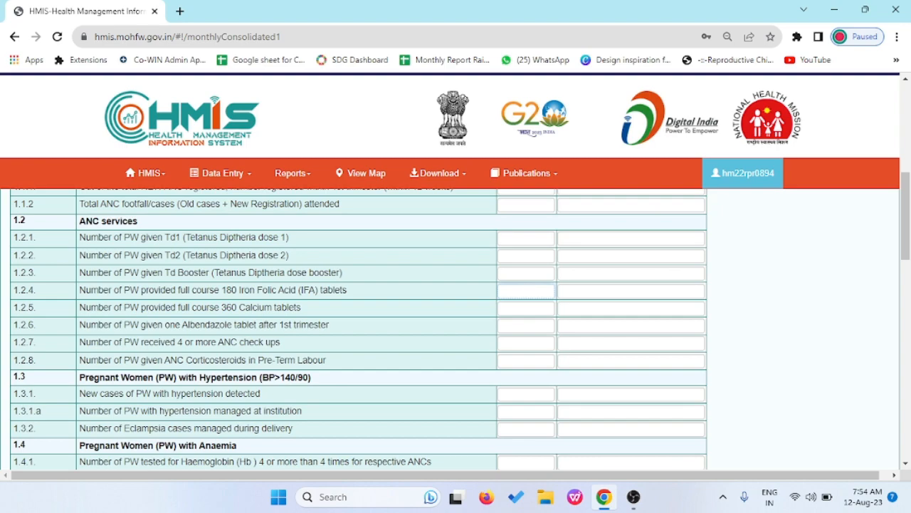
pyautogui.scroll(1, 359, 329)
pyautogui.scroll(-3, 359, 329)
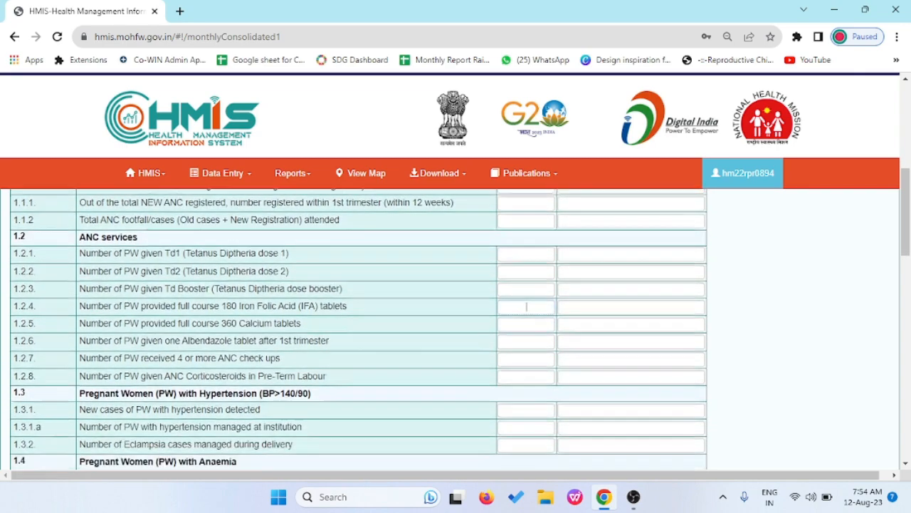
# Step: Review the hypertension indicators under 1.3 and the anaemia indicators under 1.4, including haemoglobin testing in 1.4.1
pyautogui.scroll(1, 358, 329)
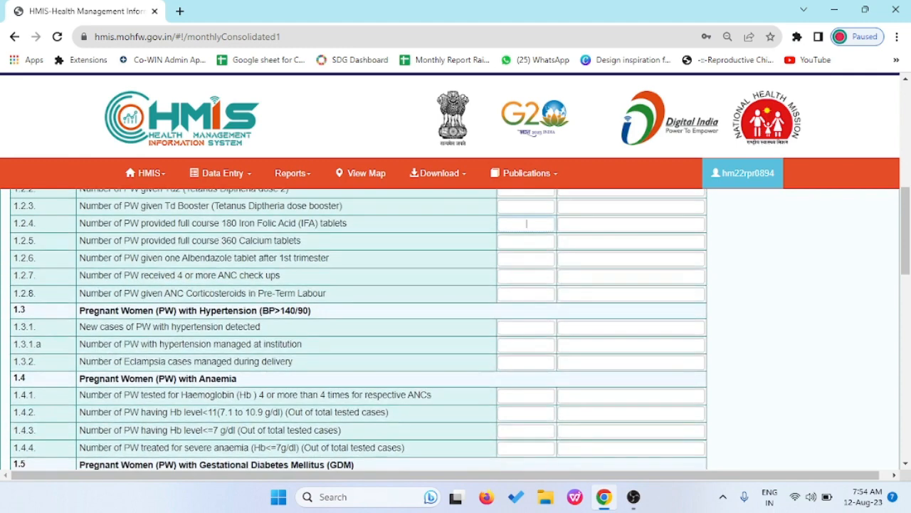
pyautogui.scroll(-1, 359, 329)
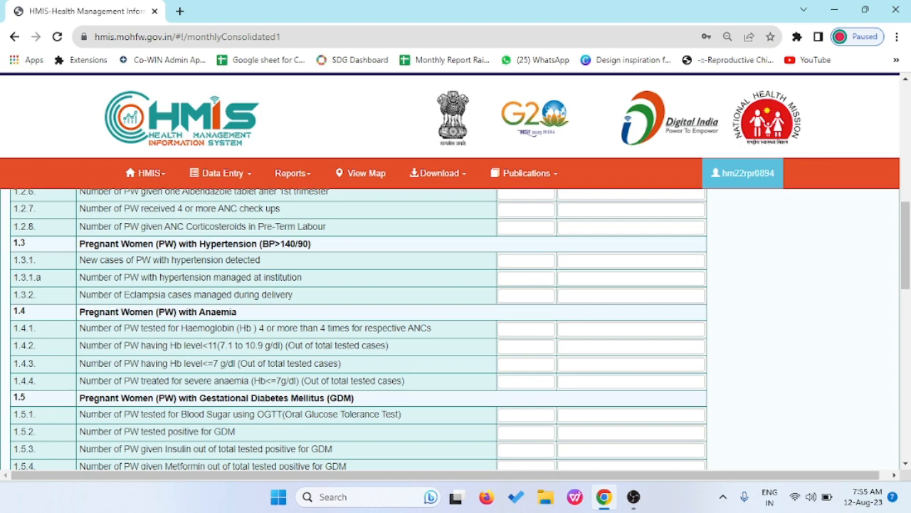
pyautogui.scroll(-1, 356, 328)
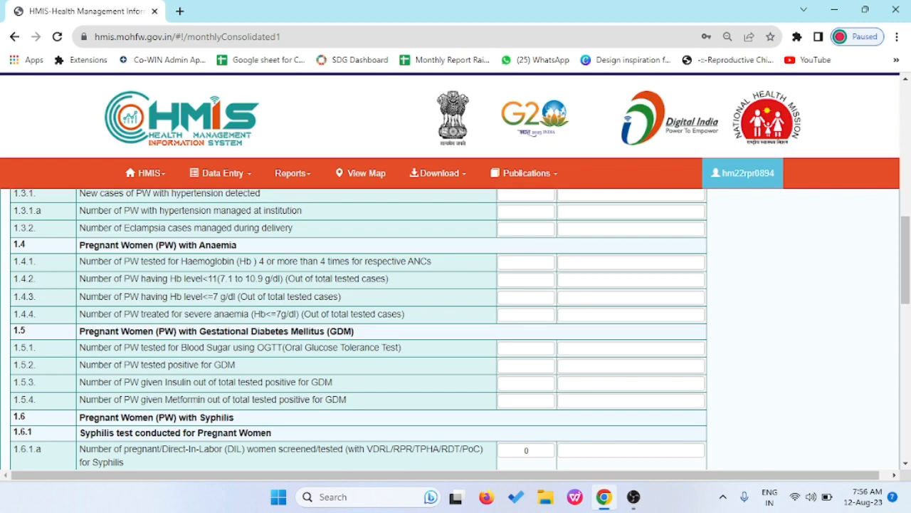
pyautogui.scroll(2, 526, 223)
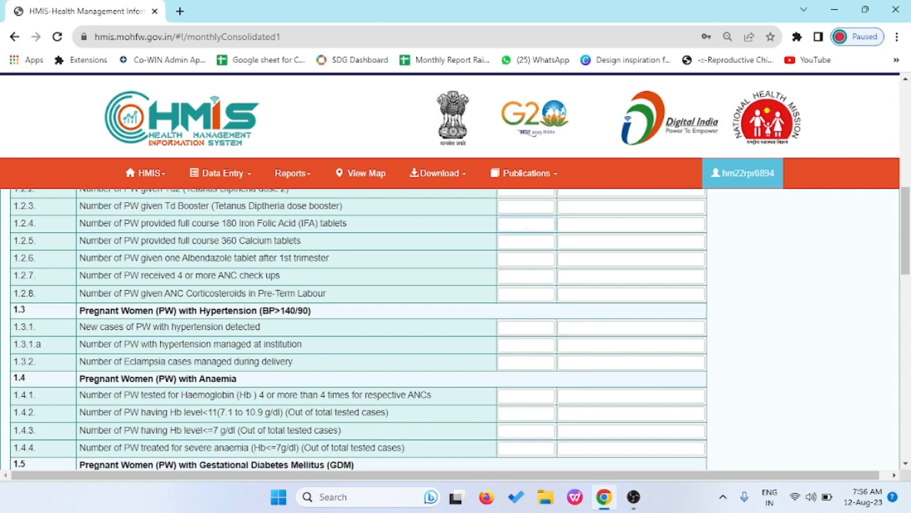
pyautogui.scroll(-1, 358, 327)
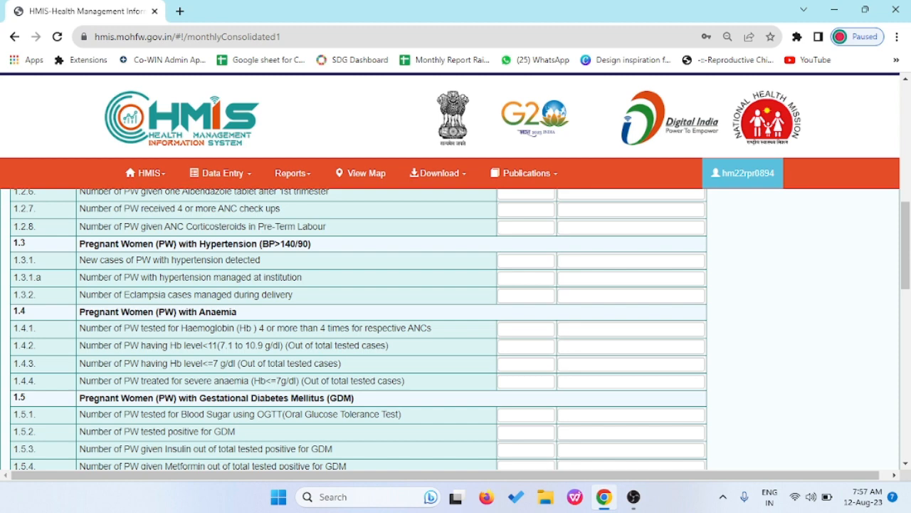
pyautogui.click(526, 329)
# Step: Examine the gestational diabetes indicators 1.5.2 to 1.5.4 for positive cases and Insulin or Metformin treatment
pyautogui.scroll(-1, 359, 327)
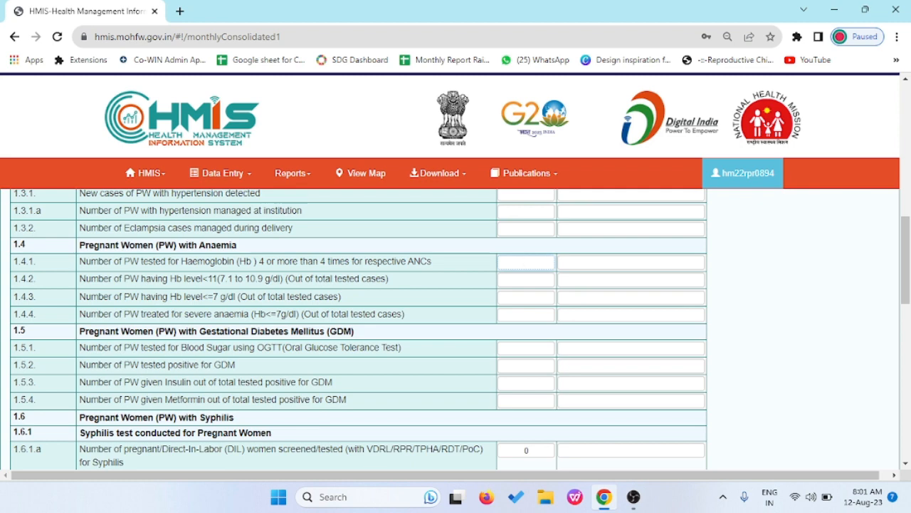
pyautogui.click(526, 365)
pyautogui.click(527, 383)
pyautogui.click(526, 401)
pyautogui.click(526, 366)
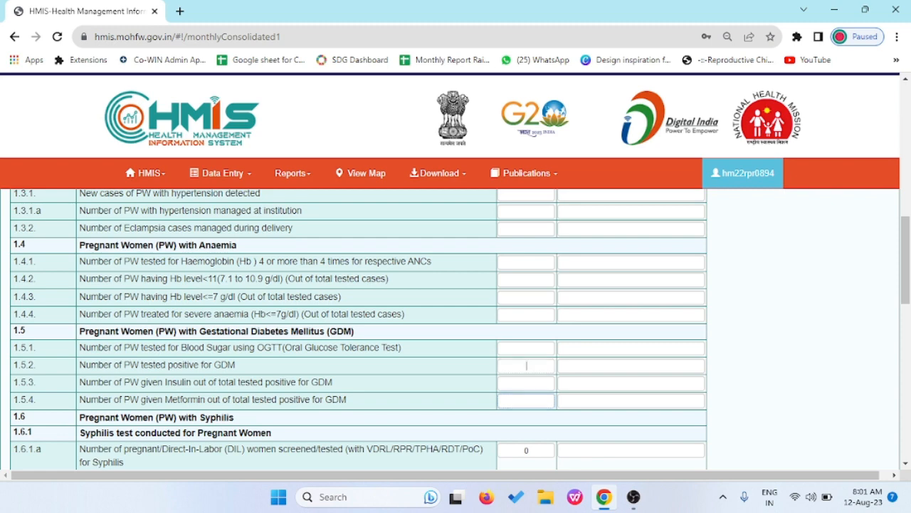
pyautogui.click(526, 382)
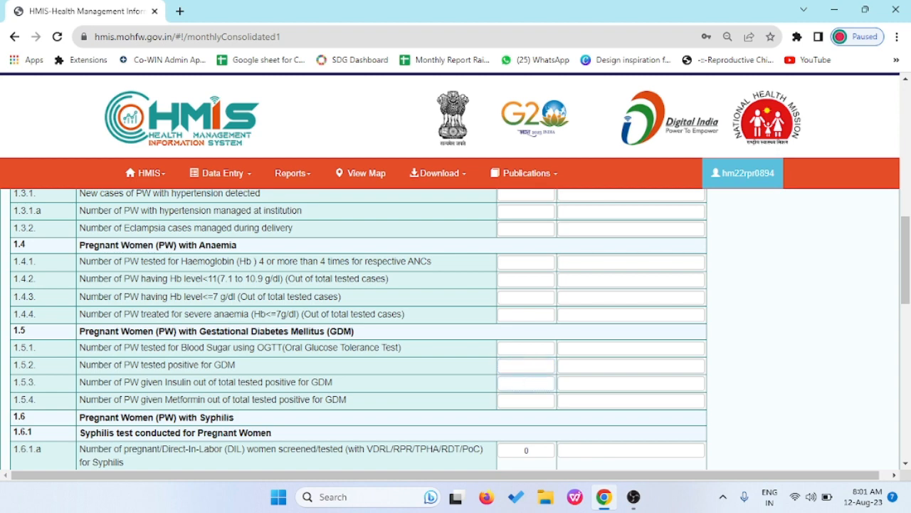
# Step: Go through the syphilis indicators 1.6.1.a to 1.6.1.f, covering testing, treatment, live births and congenital syphilis
pyautogui.scroll(-3, 527, 382)
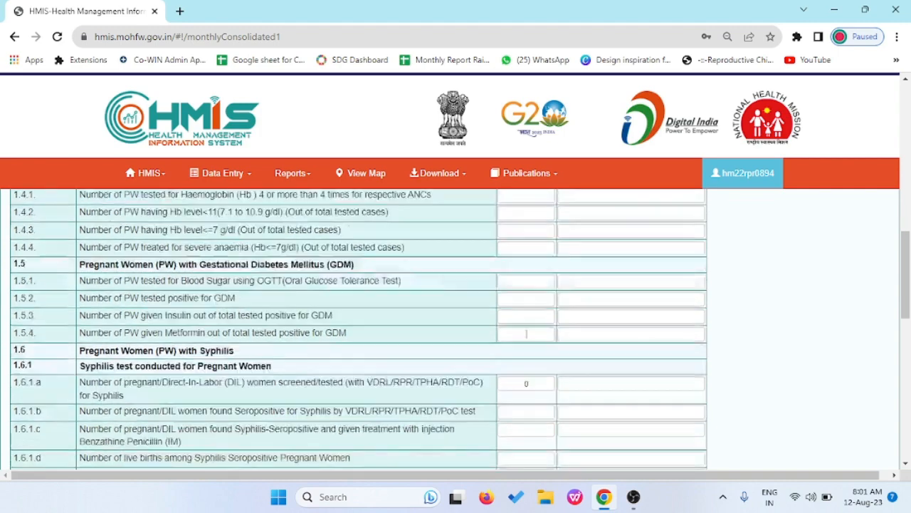
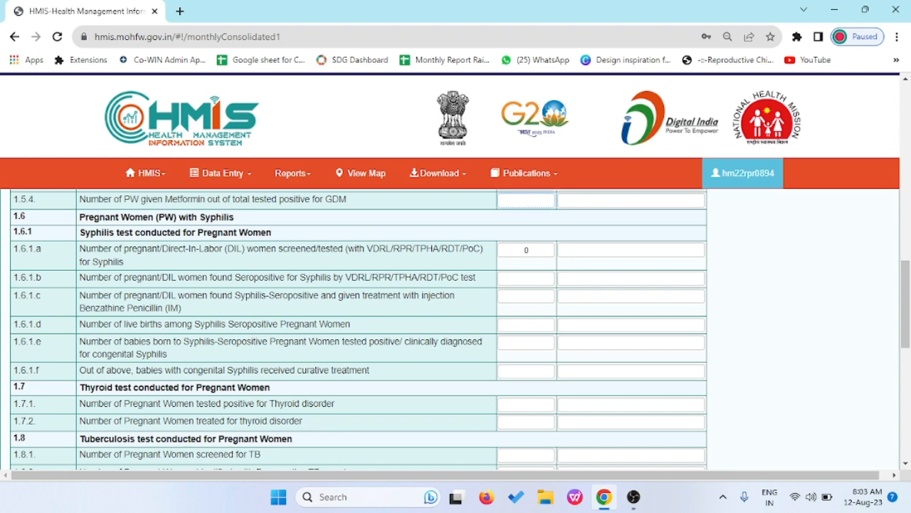
pyautogui.click(526, 250)
pyautogui.press('Tab')
pyautogui.click(526, 296)
pyautogui.click(526, 278)
pyautogui.click(526, 297)
pyautogui.click(526, 324)
pyautogui.click(526, 342)
pyautogui.click(526, 371)
pyautogui.click(526, 279)
pyautogui.click(526, 296)
pyautogui.click(526, 325)
pyautogui.click(527, 342)
pyautogui.click(527, 371)
# Step: Examine the thyroid indicators 1.7.1 and 1.7.2 and the tuberculosis indicators 1.8.1 to 1.8.3
pyautogui.scroll(-1, 455, 327)
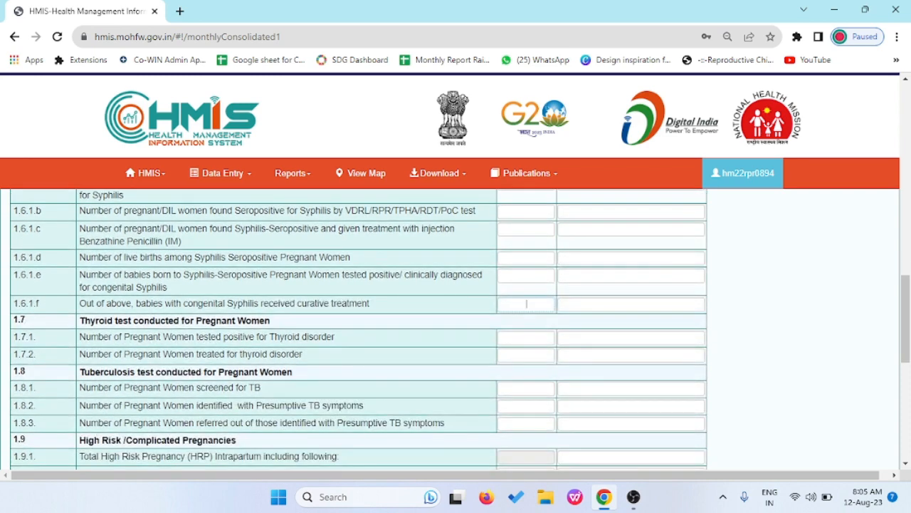
pyautogui.scroll(-1, 456, 327)
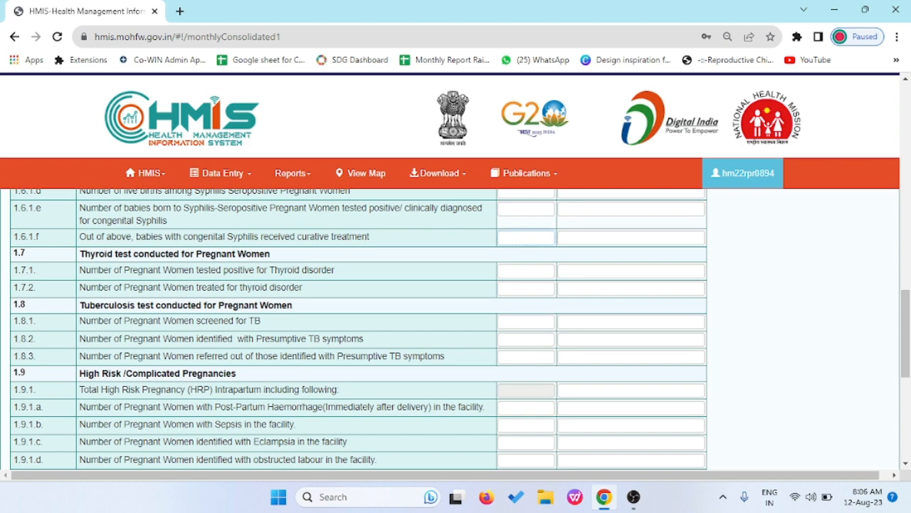
pyautogui.click(527, 271)
pyautogui.click(527, 288)
pyautogui.scroll(-2, 526, 288)
pyautogui.scroll(2, 527, 287)
pyautogui.click(527, 321)
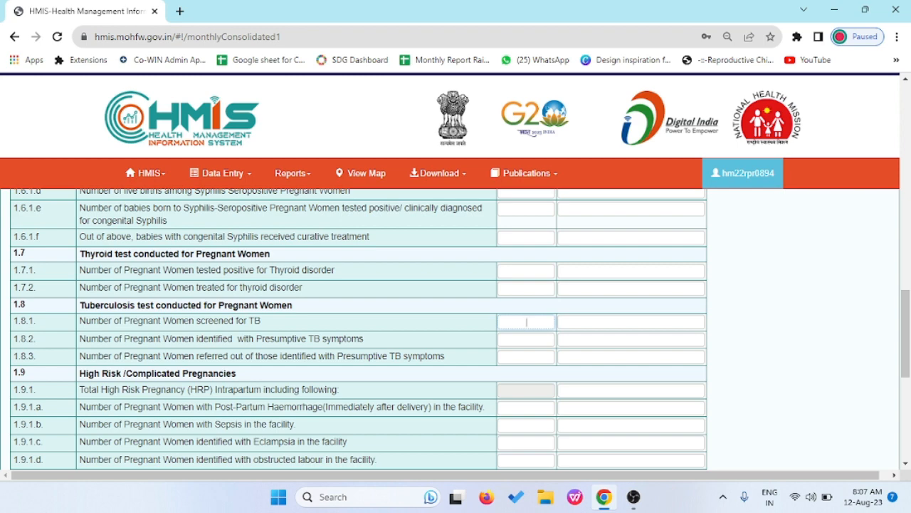
pyautogui.click(527, 340)
pyautogui.click(526, 356)
# Step: Review the high-risk pregnancy indicators under 1.9, including post-partum haemorrhage, antepartum HRP and cases referred to other facilities
pyautogui.scroll(-1, 359, 328)
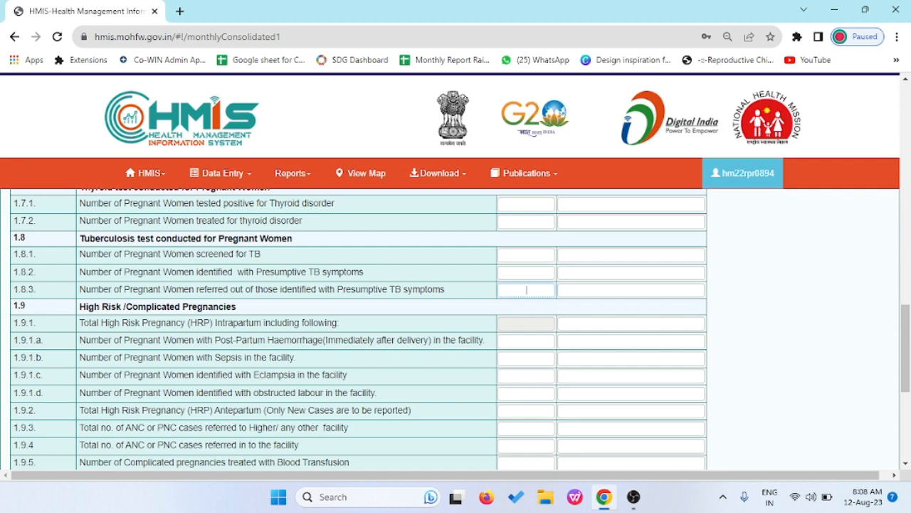
pyautogui.scroll(-1, 359, 327)
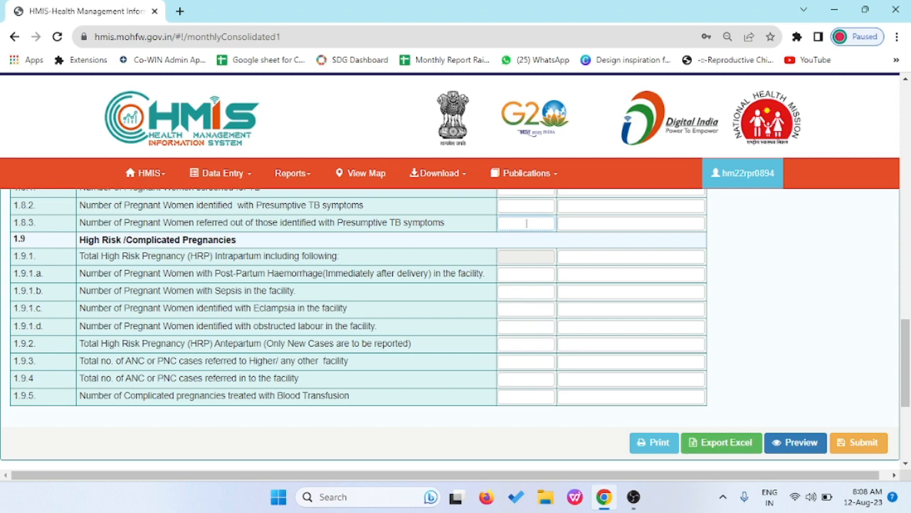
pyautogui.click(526, 275)
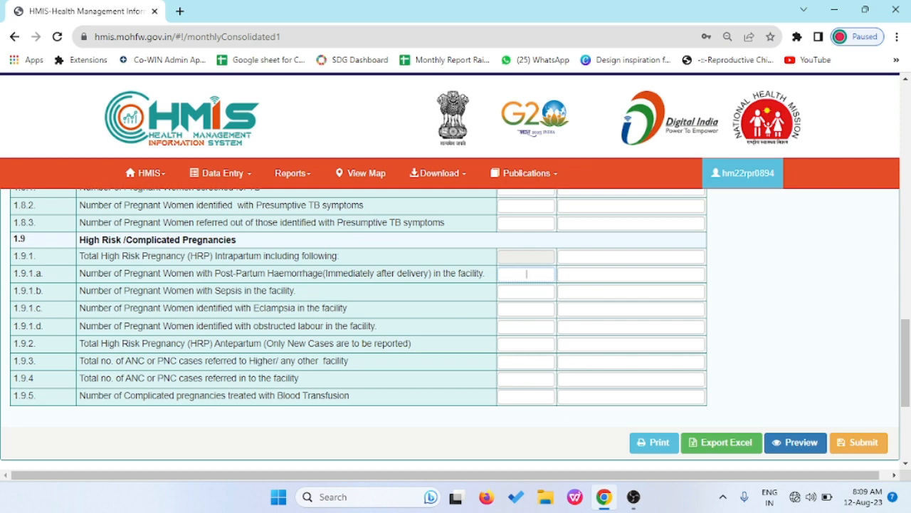
pyautogui.click(527, 344)
pyautogui.click(526, 362)
pyautogui.scroll(1, 456, 328)
pyautogui.scroll(-1, 456, 328)
# Step: Review the whole Part-A M1 indicator list again, from ANC registration through the high-risk pregnancies section
pyautogui.scroll(20, 456, 328)
pyautogui.scroll(-1, 456, 328)
pyautogui.scroll(1, 456, 327)
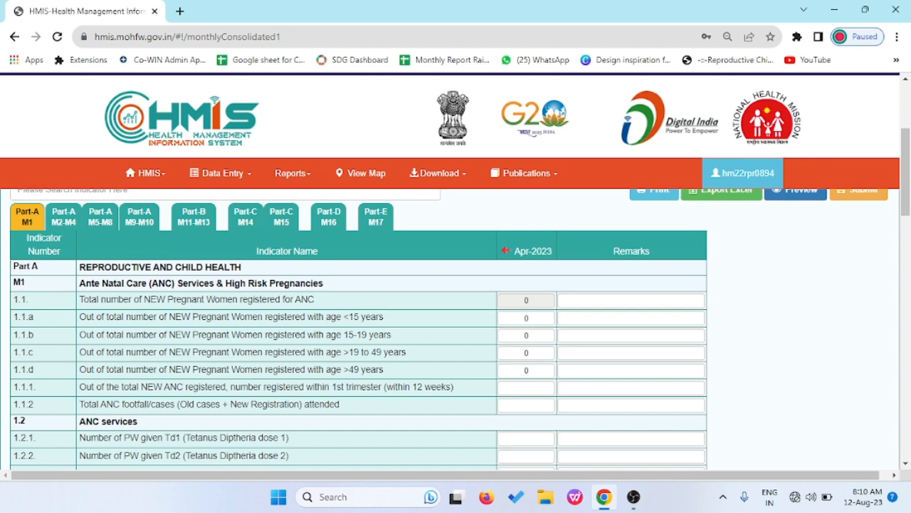
pyautogui.scroll(-1, 356, 327)
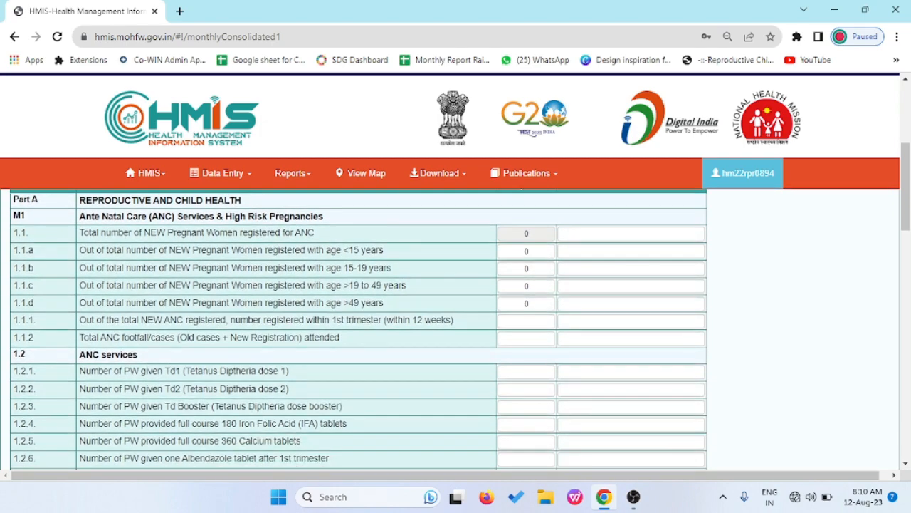
pyautogui.scroll(1, 356, 327)
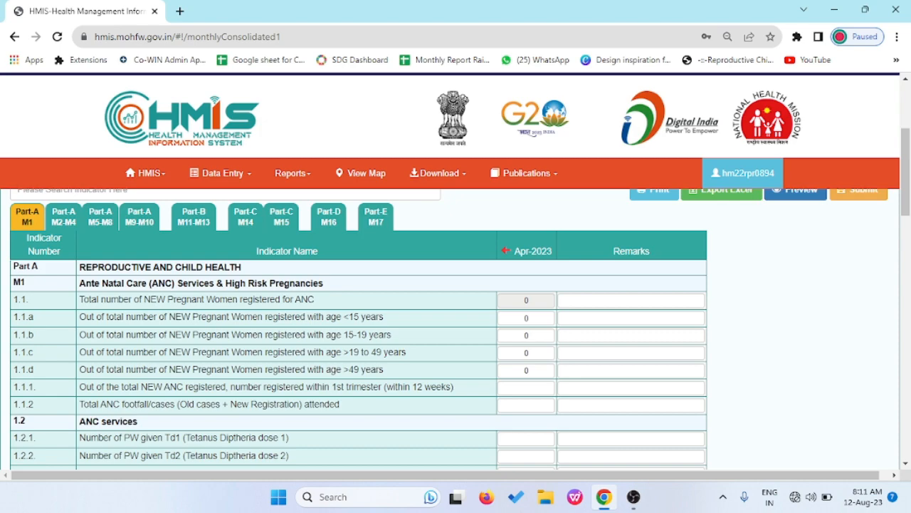
pyautogui.scroll(-2, 456, 328)
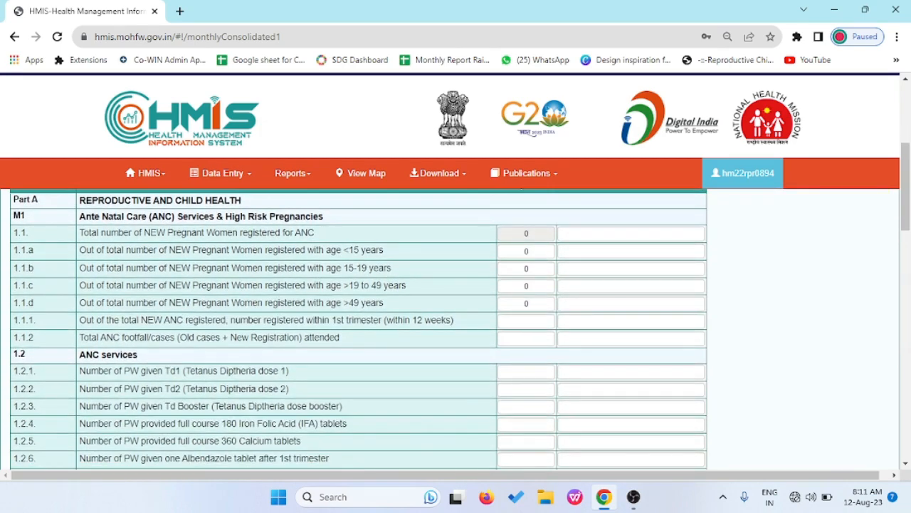
pyautogui.scroll(-2, 456, 328)
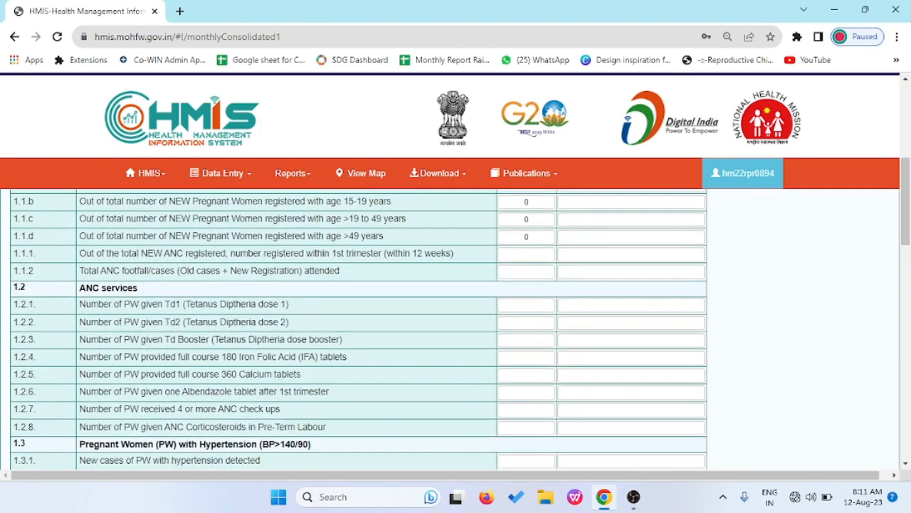
pyautogui.scroll(-10, 456, 328)
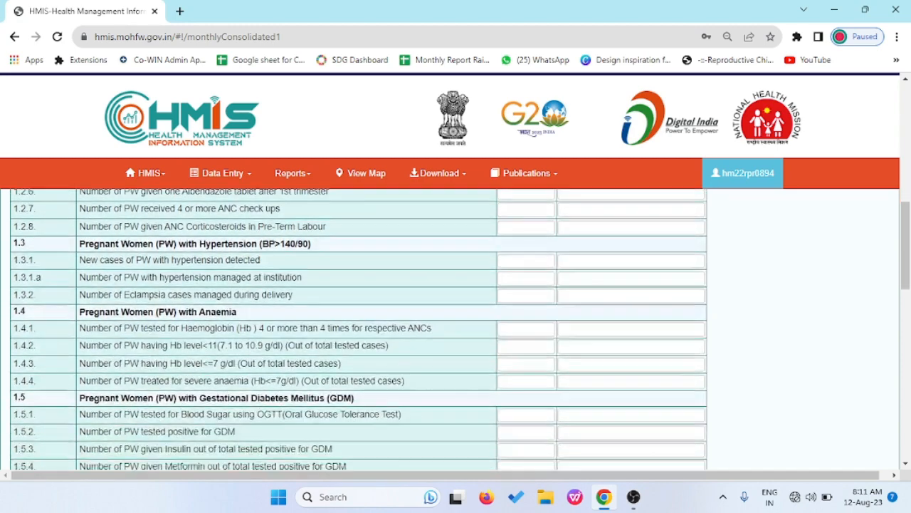
pyautogui.scroll(-6, 456, 328)
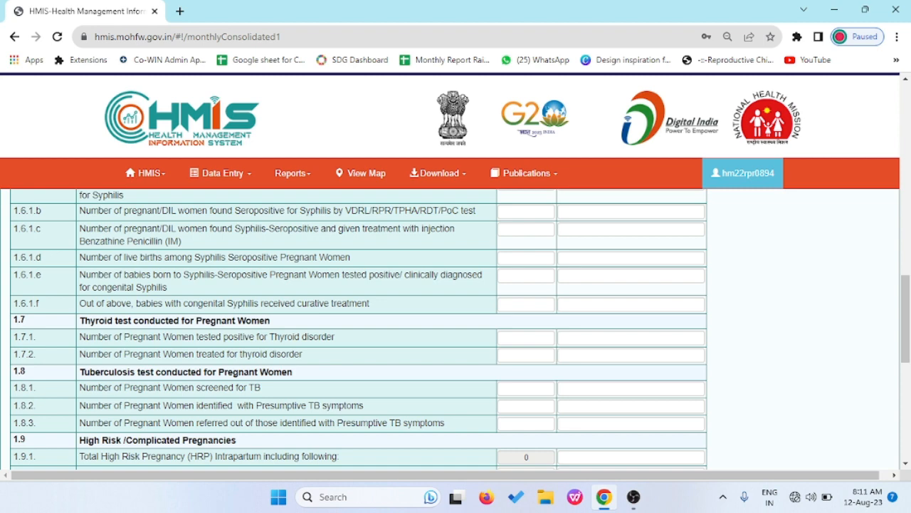
pyautogui.scroll(-4, 456, 327)
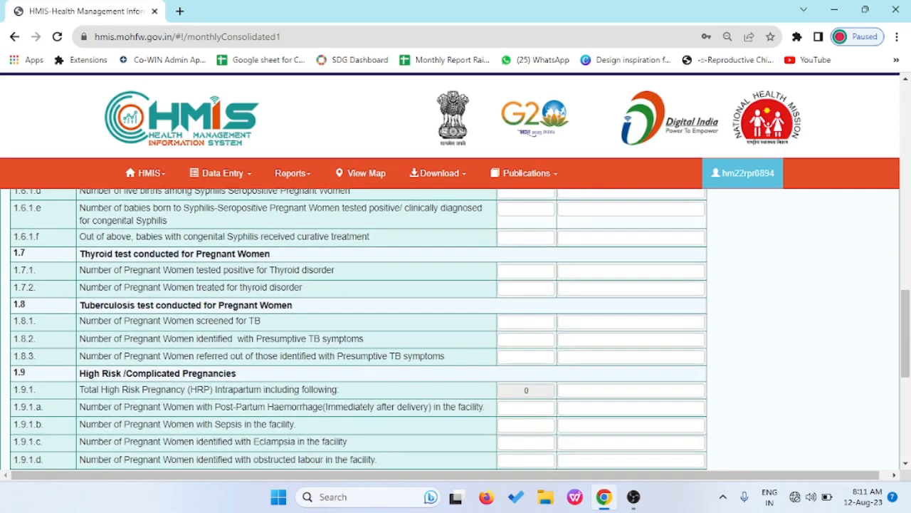
pyautogui.scroll(8, 456, 327)
pyautogui.scroll(8, 455, 327)
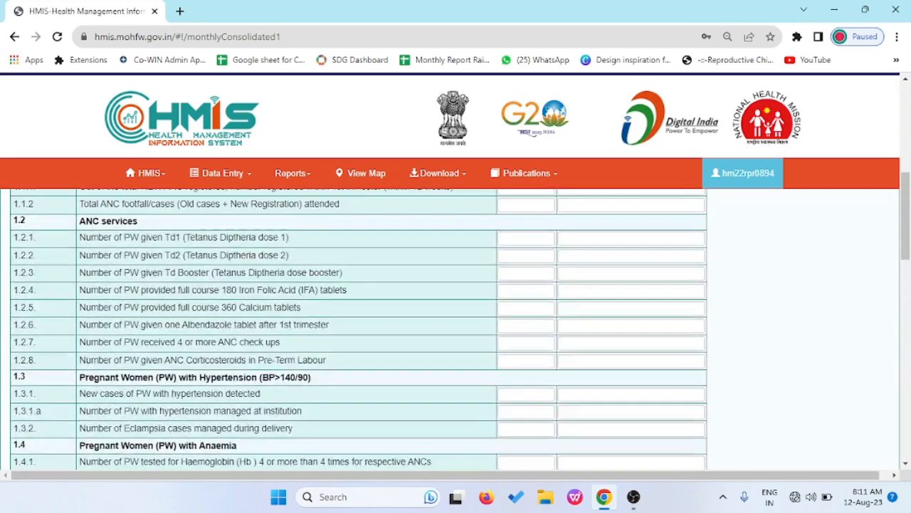